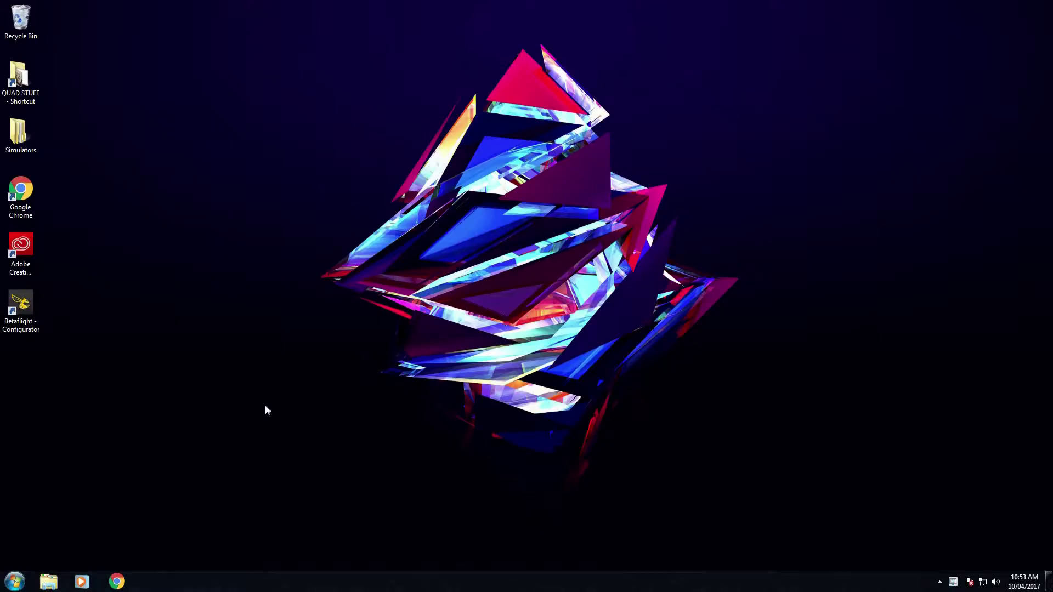
Step: Open open-tx.org in a maximized Chrome window
left_click(117, 581)
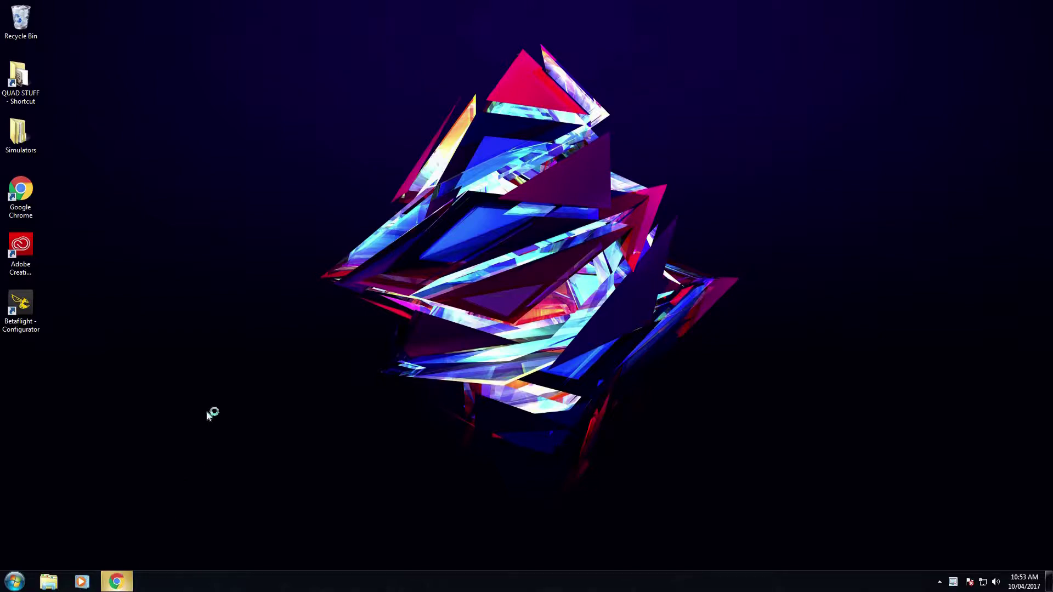
double_click(477, 23)
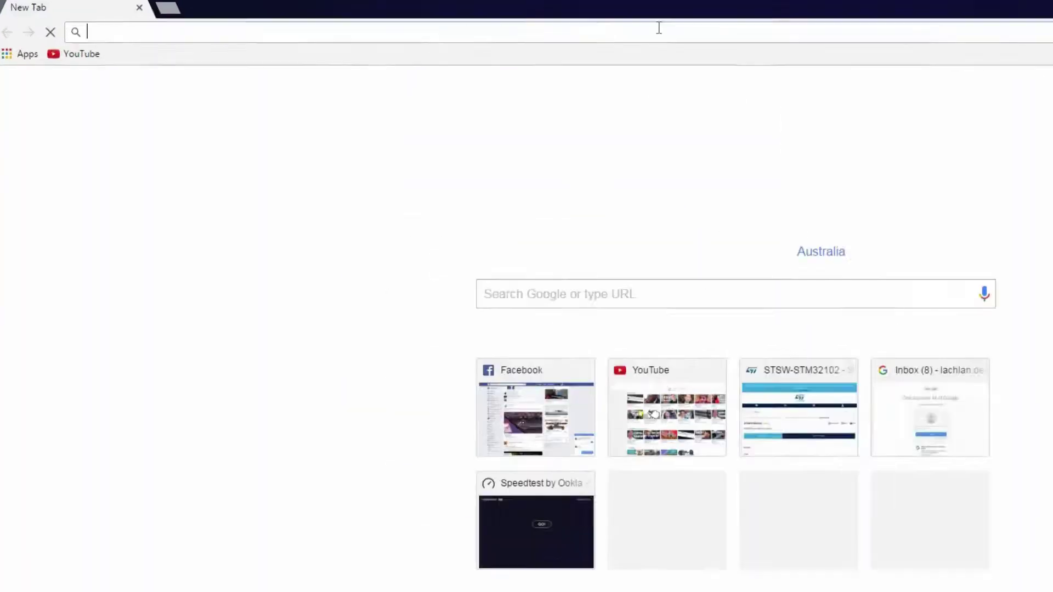
type("open-t")
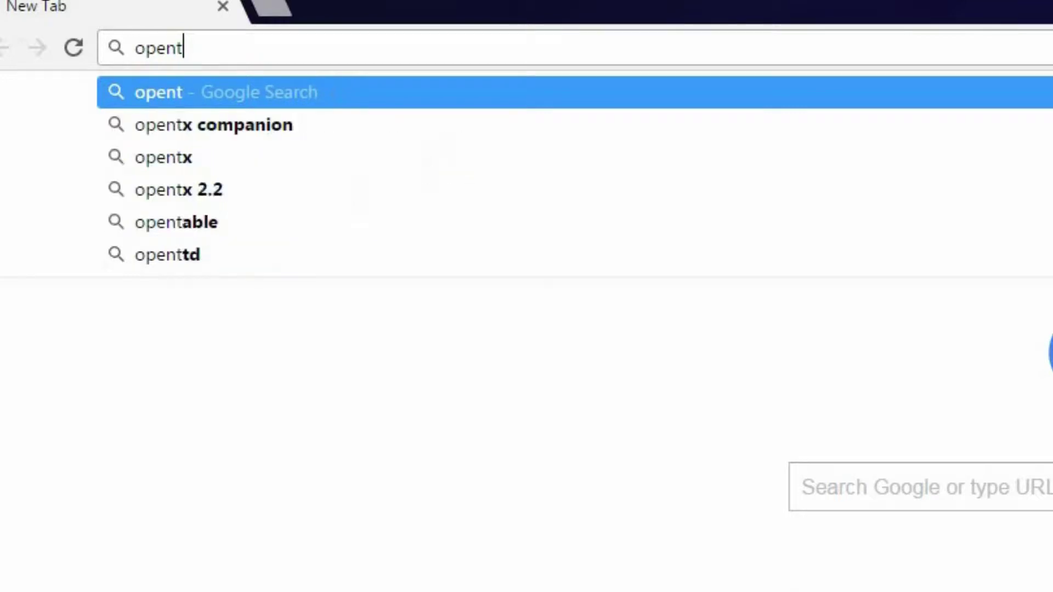
key("BackSpace")
type("-tx.org")
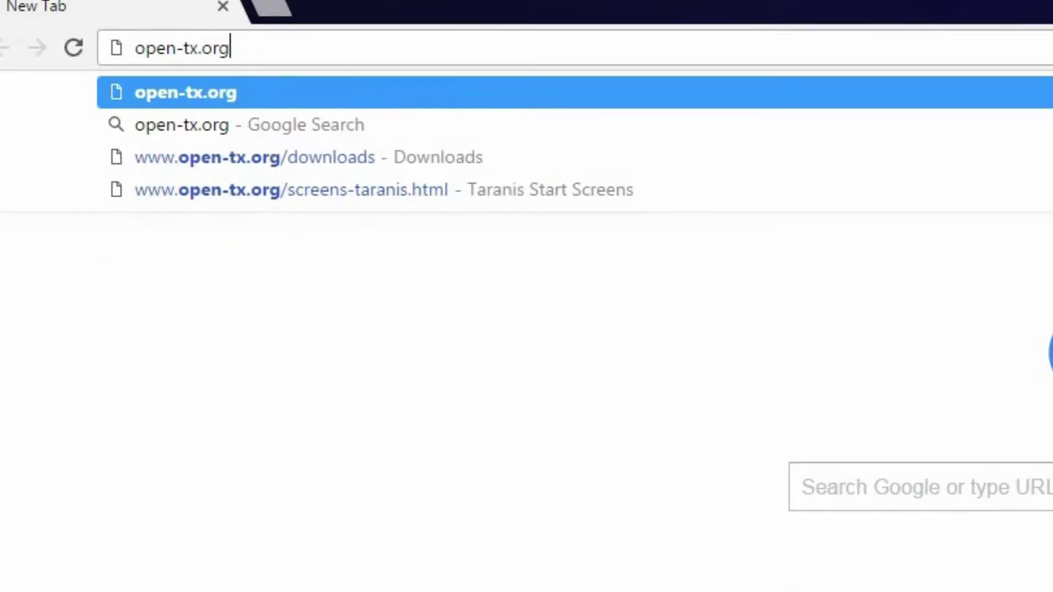
key("Return")
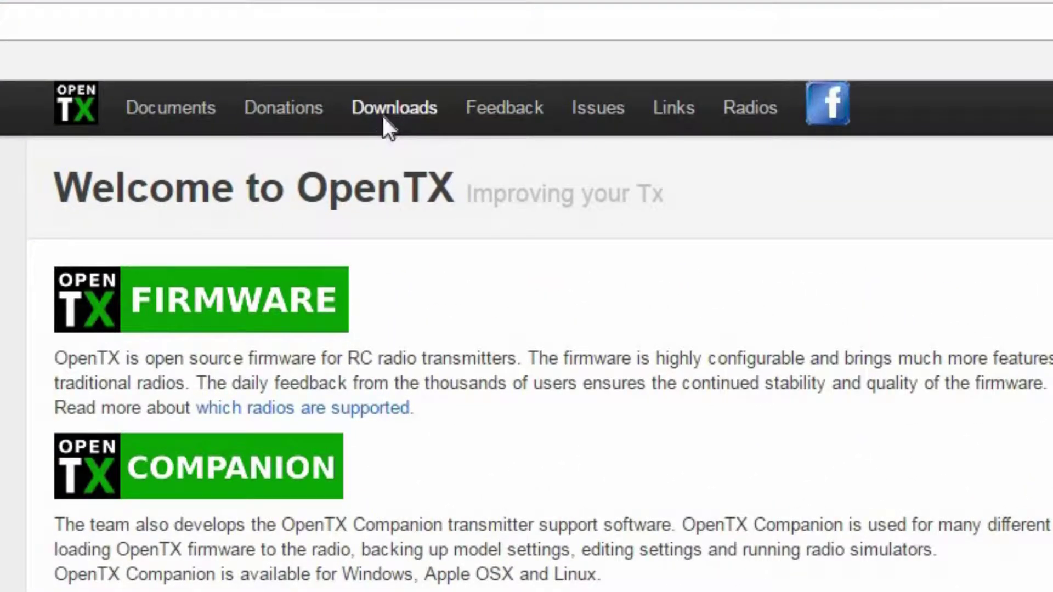
Step: Go to Downloads and open Taranis Start Screens under OpenTX Images
left_click(383, 116)
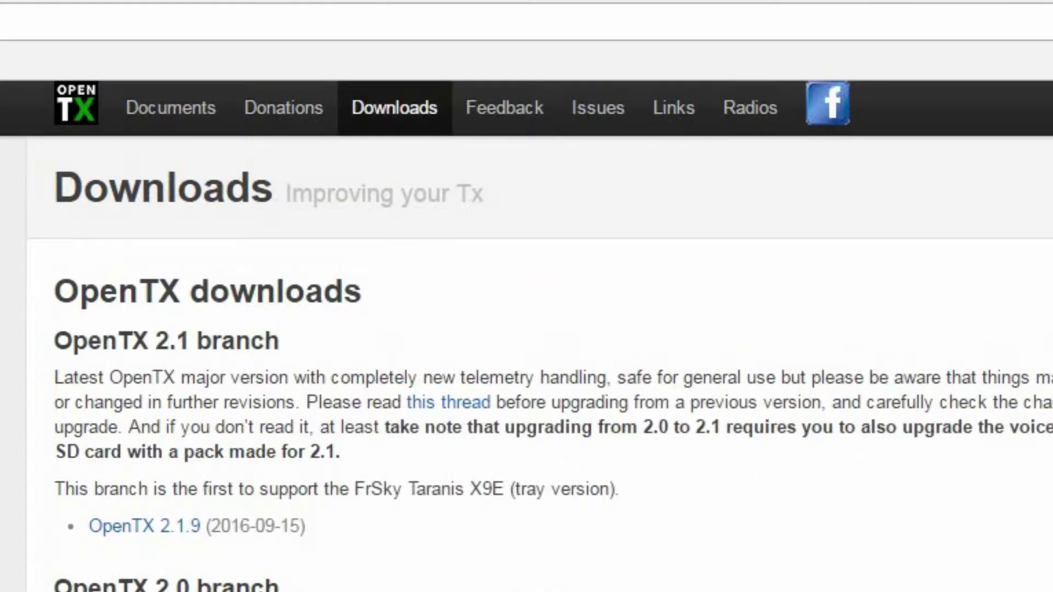
scroll(247, 548, "down", 5)
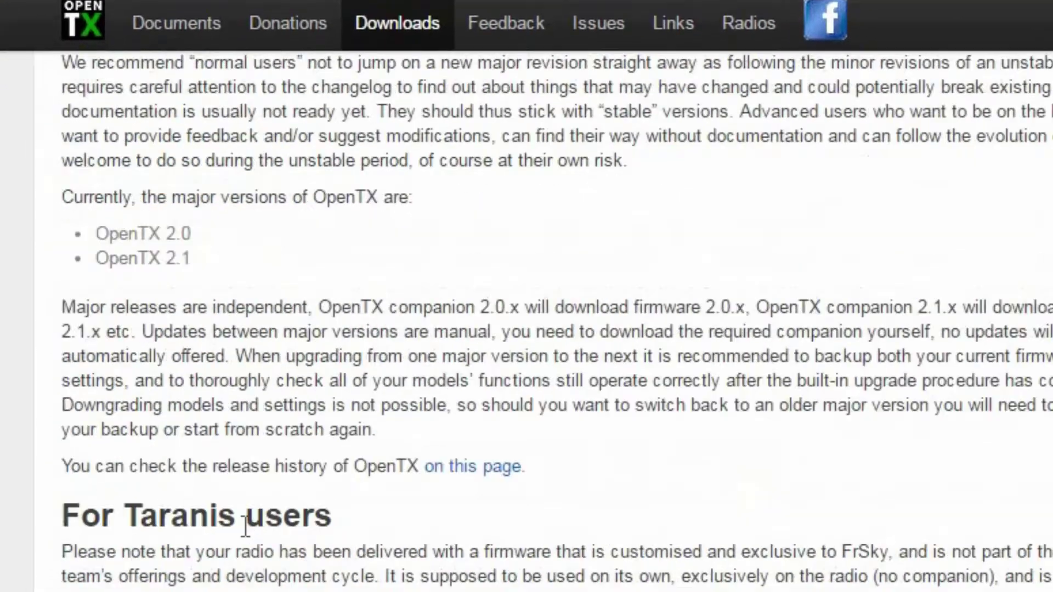
scroll(245, 526, "down", 10)
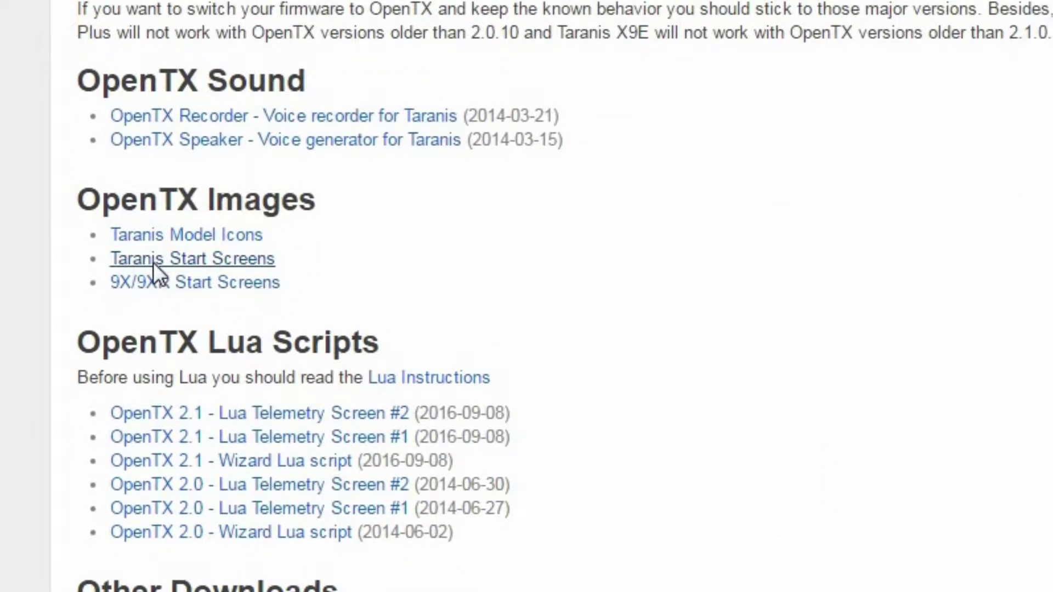
left_click(153, 262)
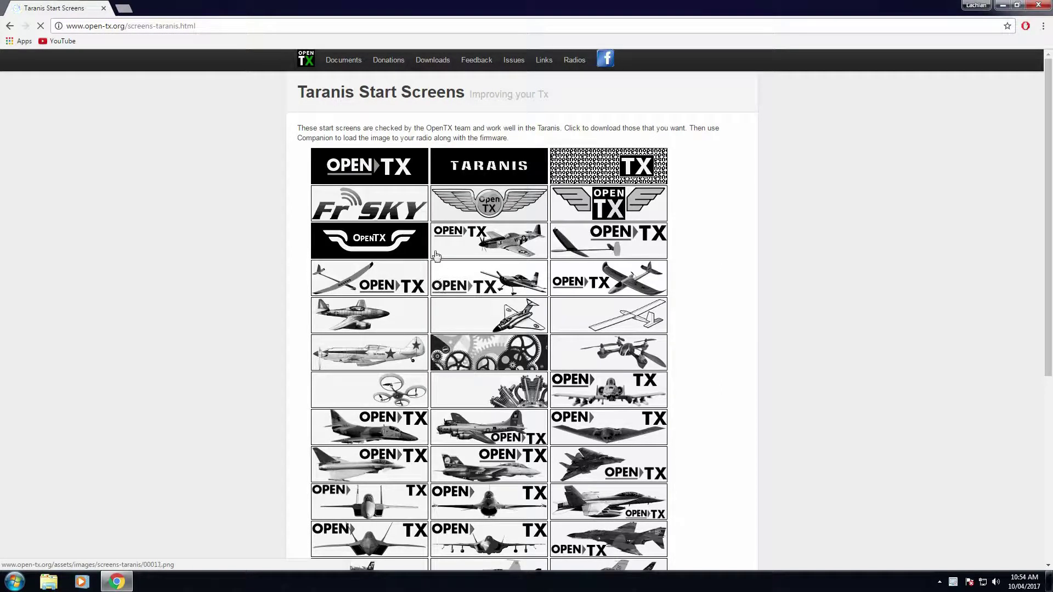
Step: Save the first OPEN TX start-screen image as 00001 in the Downloads folder
right_click(384, 172)
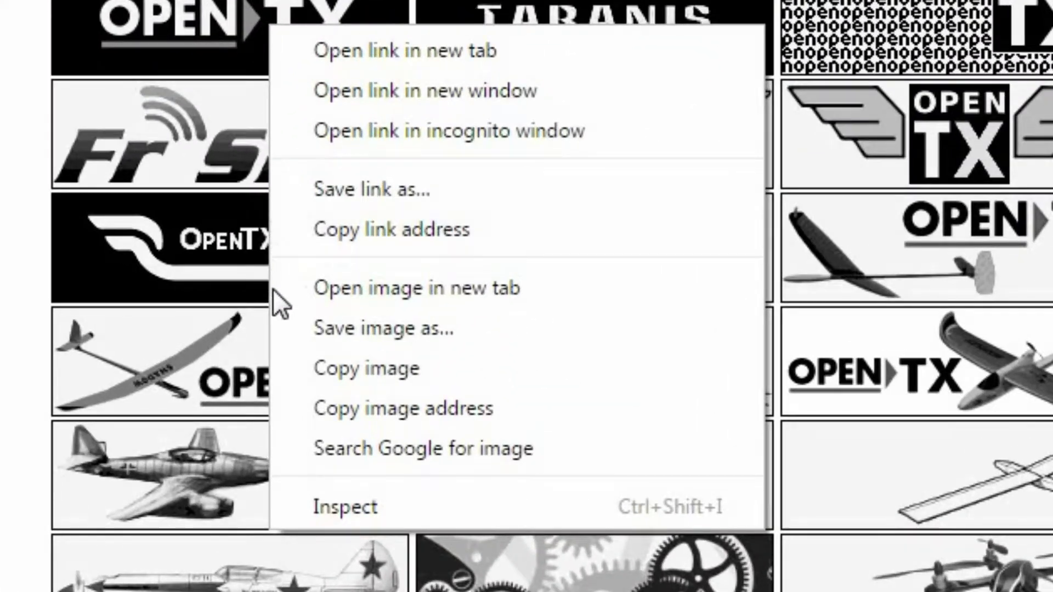
left_click(329, 329)
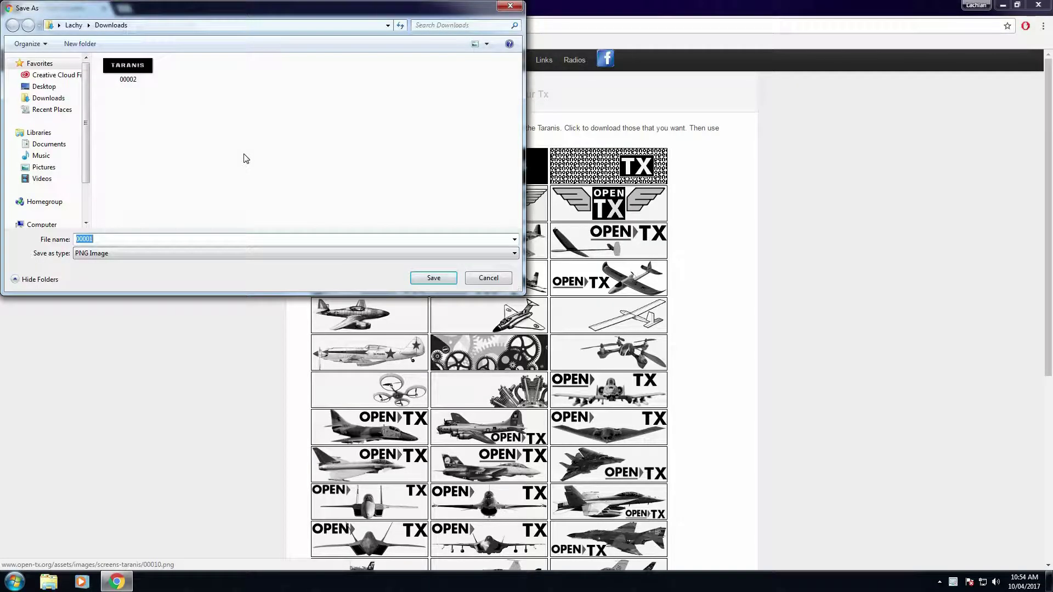
left_click(428, 279)
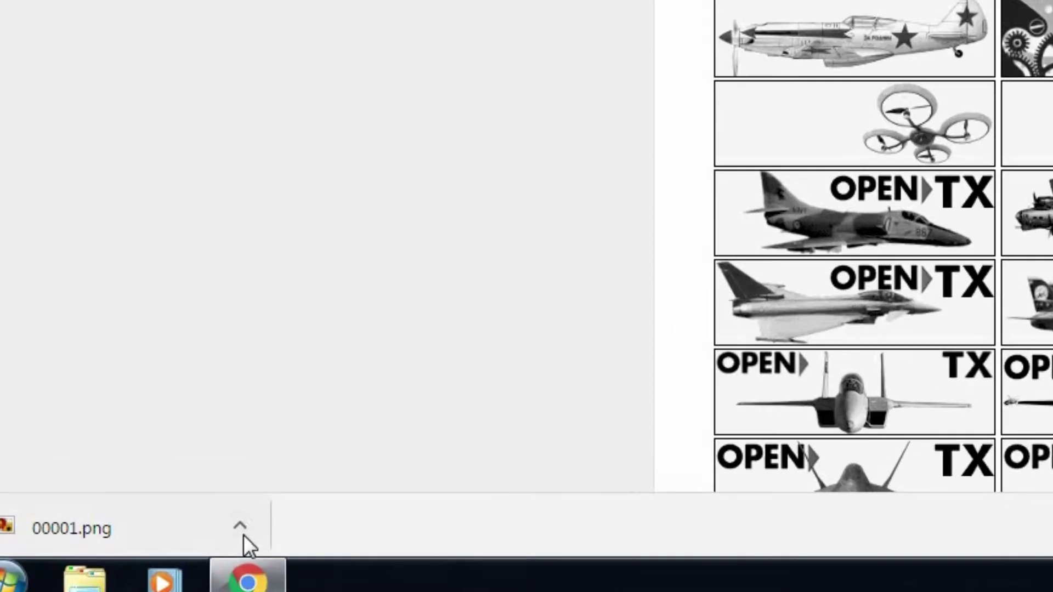
Step: Show 00001.png in its Downloads folder and open it with Edit in Paint
left_click(164, 545)
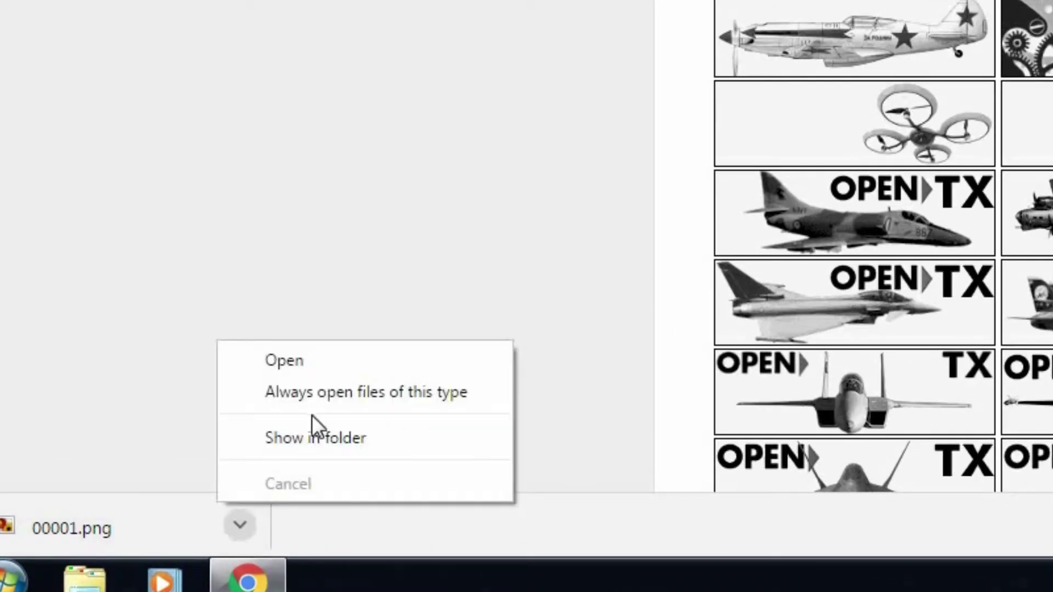
left_click(305, 438)
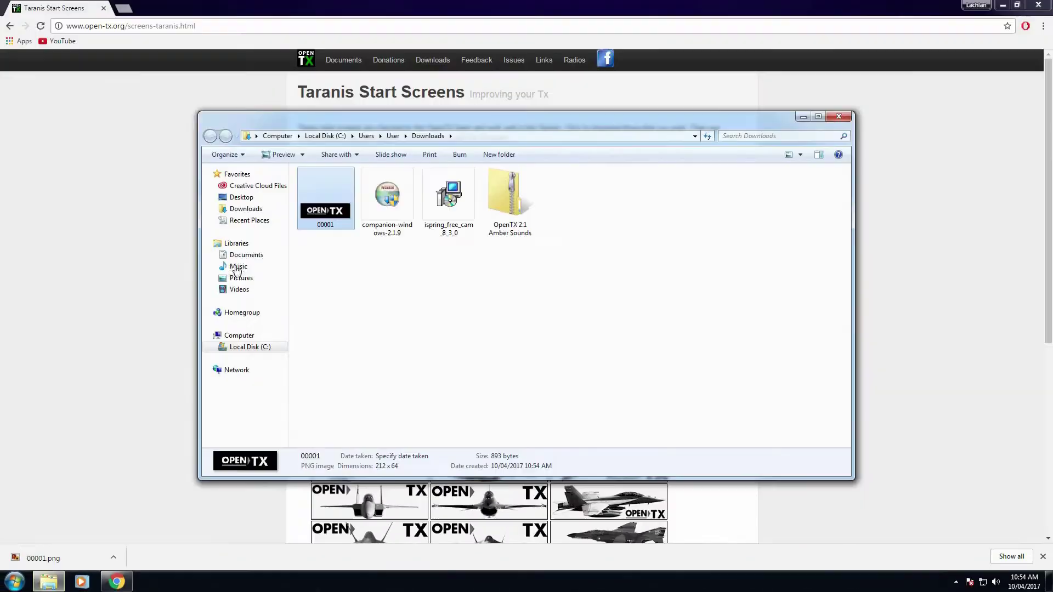
right_click(325, 211)
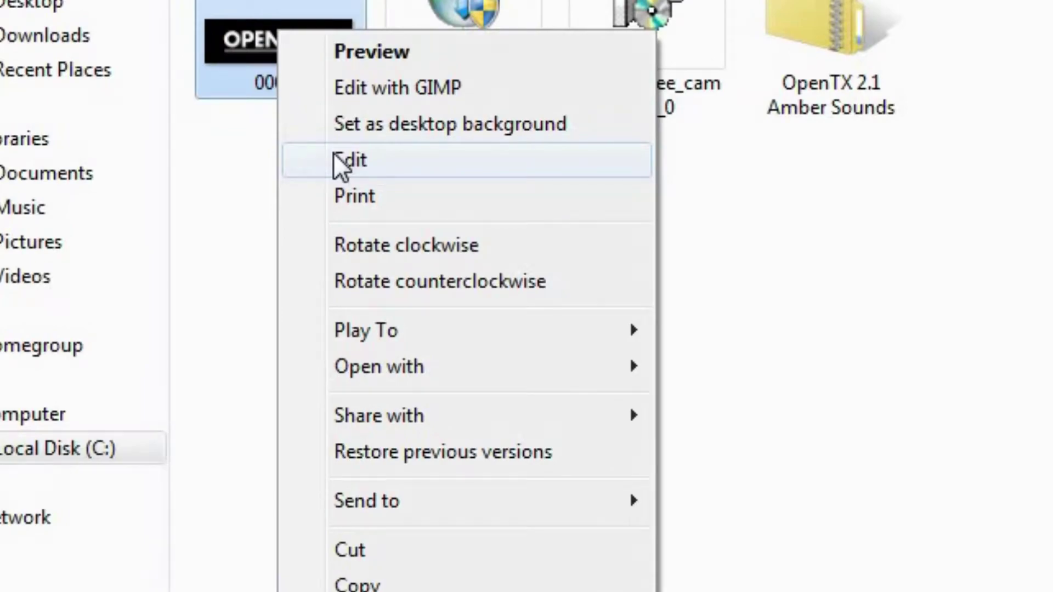
left_click(333, 153)
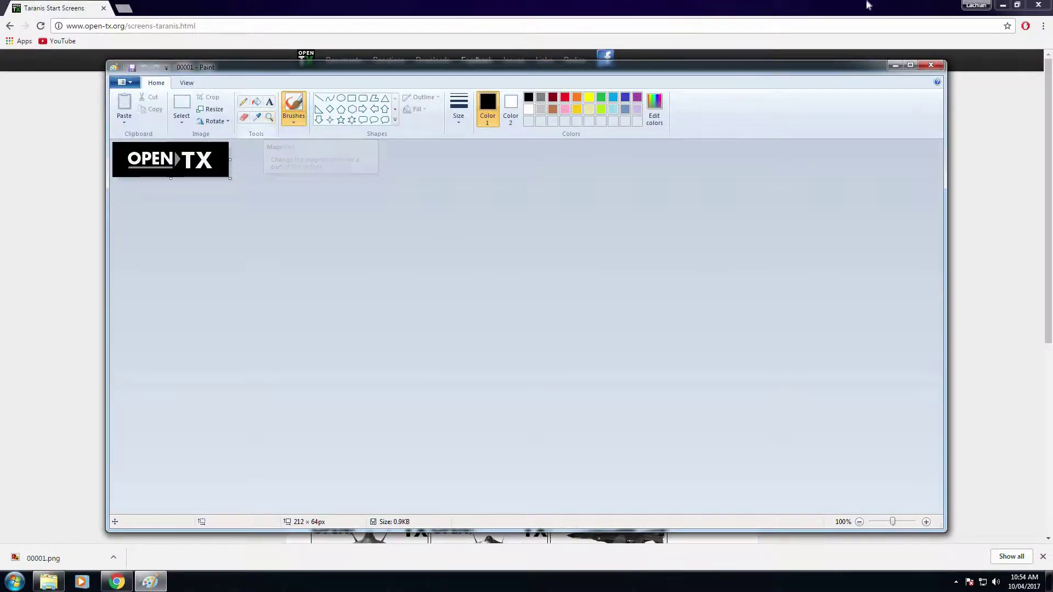
Step: Close the browser, zoom the 212 × 64 image to 700%, and pick a white brush
left_click(1038, 5)
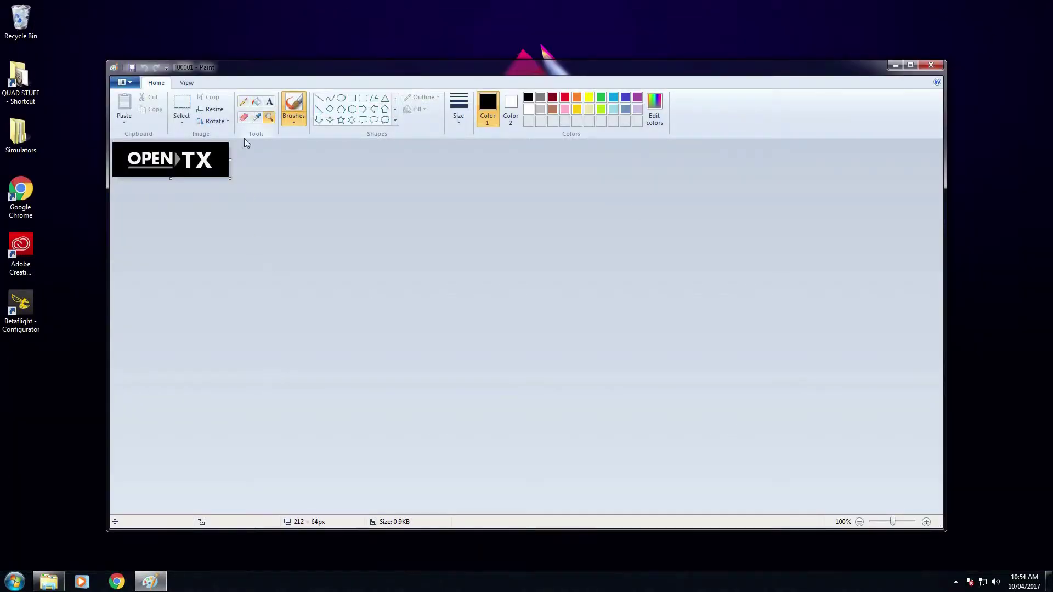
left_click(267, 119)
left_click(170, 159)
left_click(339, 236)
left_click(338, 236)
left_click(338, 236)
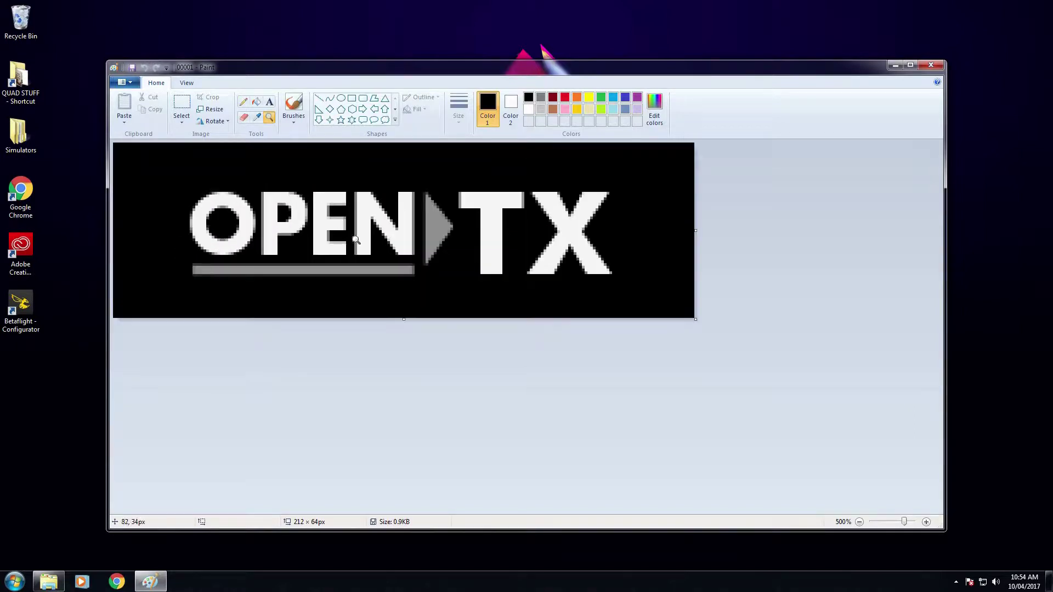
left_click(435, 246)
left_click(630, 232)
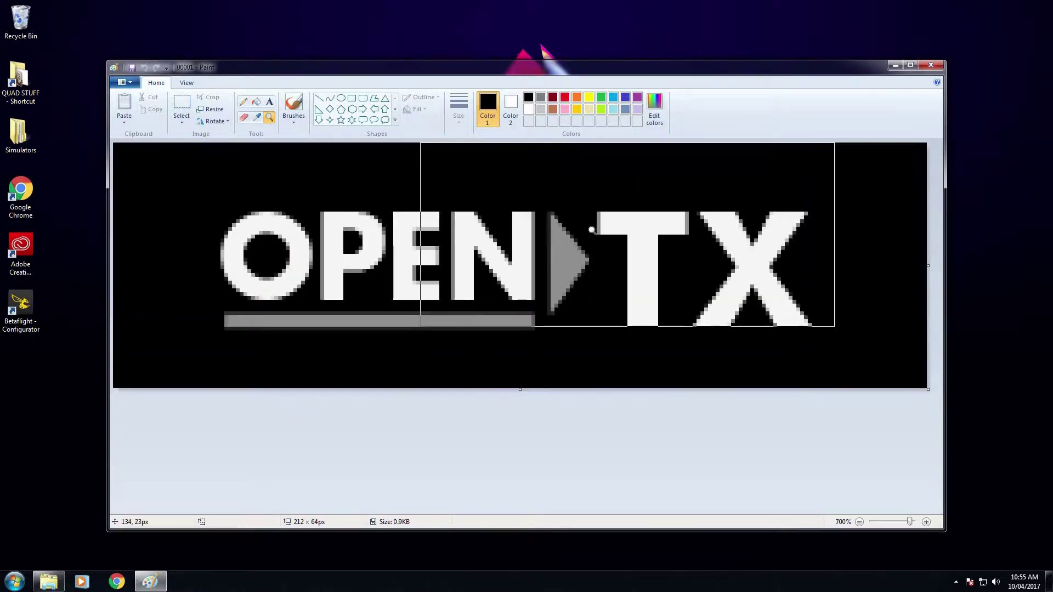
left_click(291, 106)
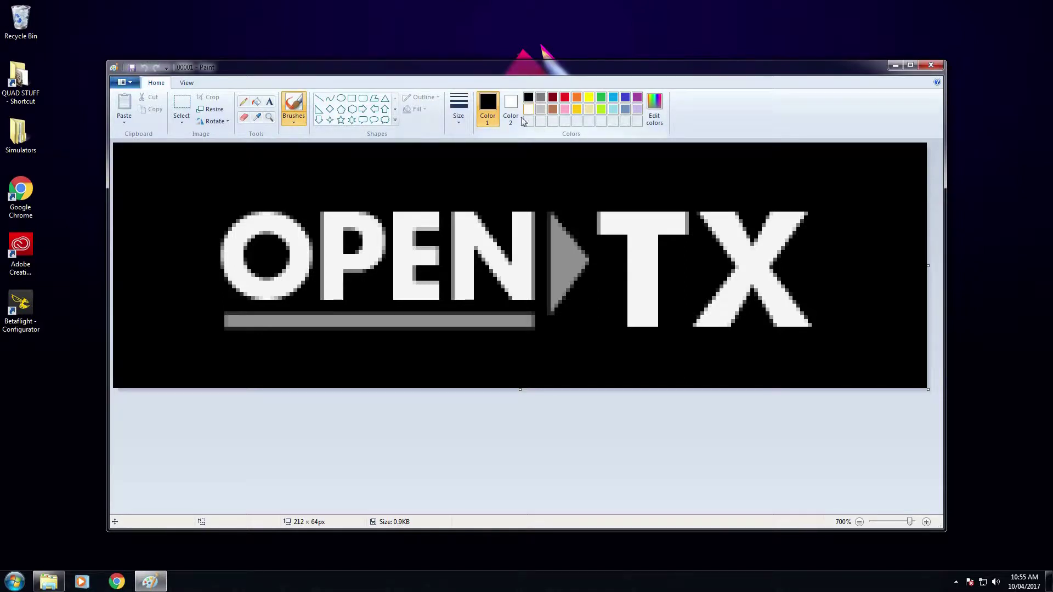
left_click(528, 109)
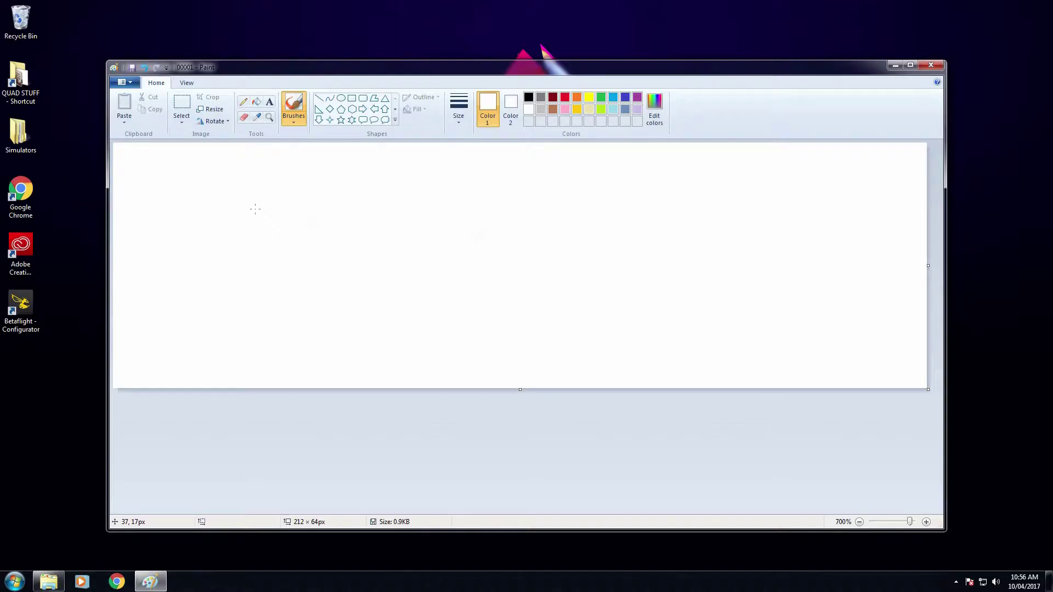
Step: Set the brush colour to black with the third, thicker width
left_click(528, 97)
left_click(458, 107)
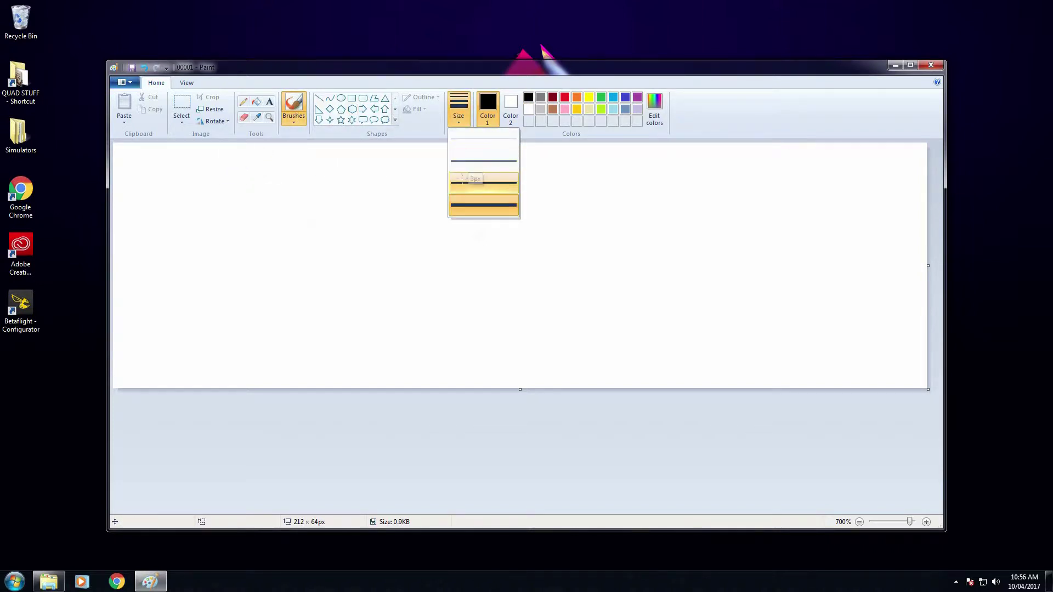
left_click(469, 182)
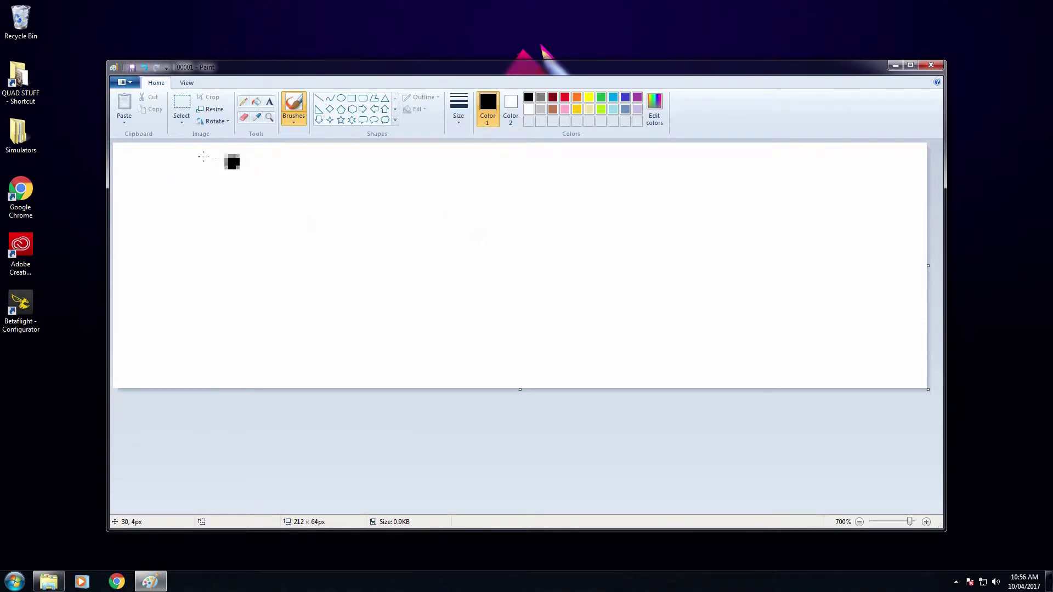
Step: Paint CUSTOM on the top line and SPLASH! below it in black strokes
mouse_move(233, 160)
left_mouse_down()
mouse_move(179, 159)
mouse_move(135, 190)
mouse_move(144, 249)
mouse_move(241, 230)
left_mouse_up()
left_click_drag(261, 152, 336, 148)
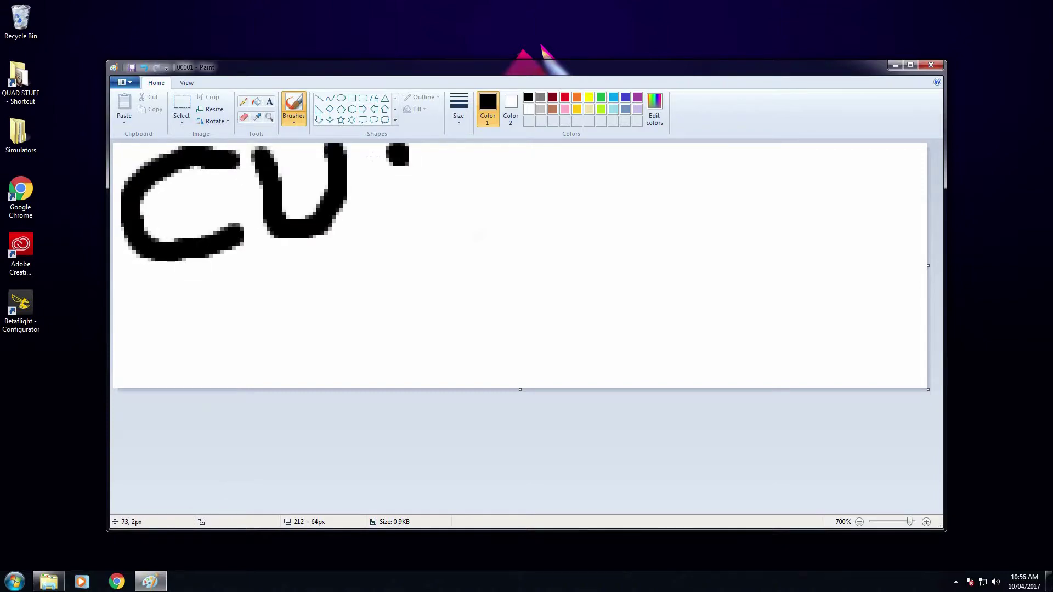
left_click_drag(400, 157, 548, 181)
left_click_drag(661, 244, 798, 233)
mouse_move(214, 280)
left_mouse_down()
mouse_move(209, 379)
mouse_move(529, 375)
left_mouse_up()
left_click_drag(611, 269, 773, 305)
left_click_drag(771, 247, 833, 354)
Step: Save the drawing as 24-bit Bitmap 'Custom Splash' in Downloads and close Paint
left_click(132, 85)
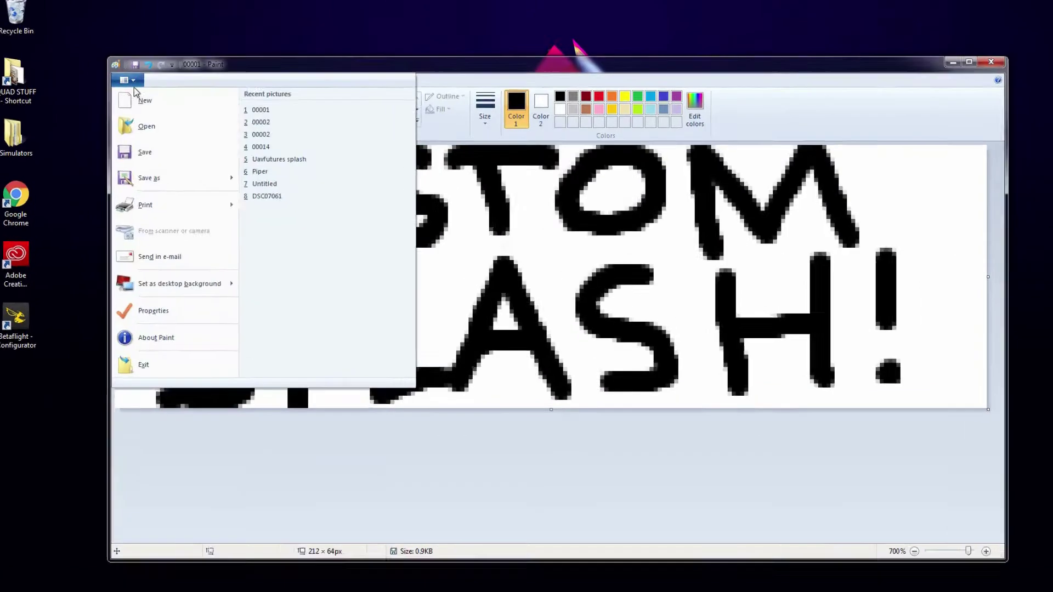
left_click(148, 165)
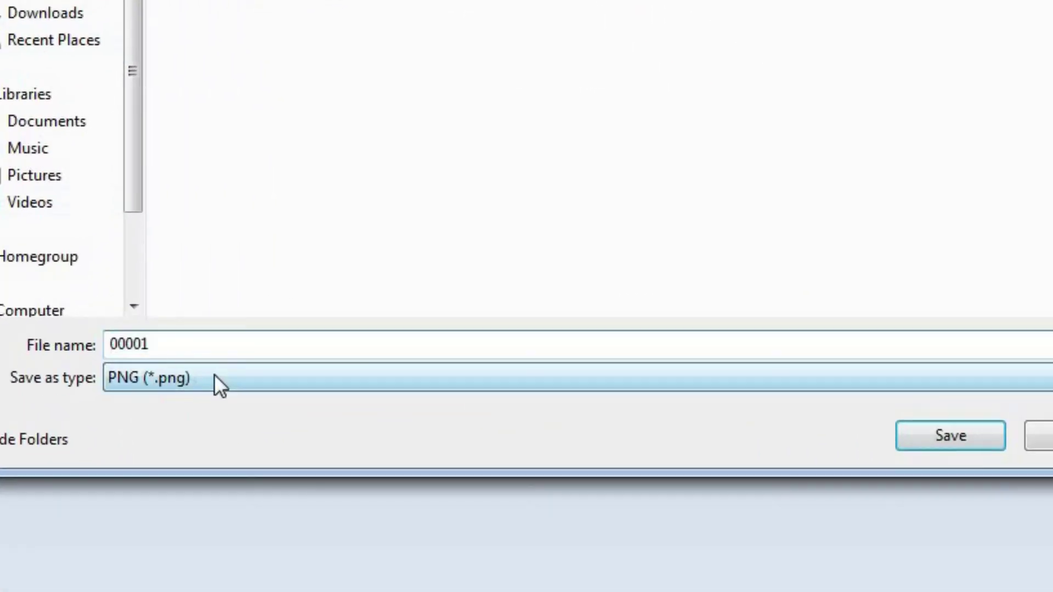
left_click(215, 377)
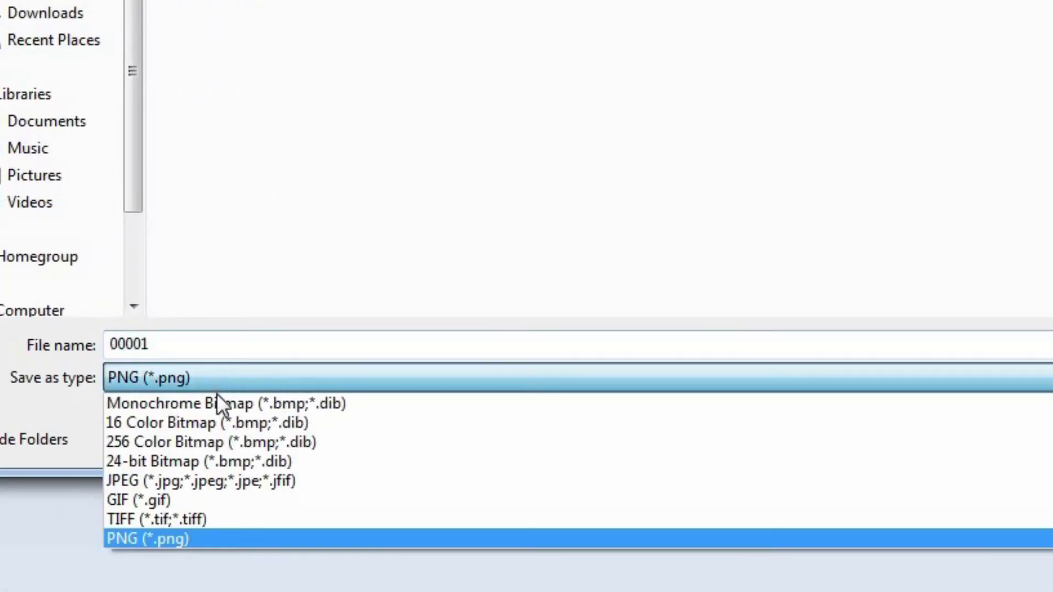
left_click(202, 460)
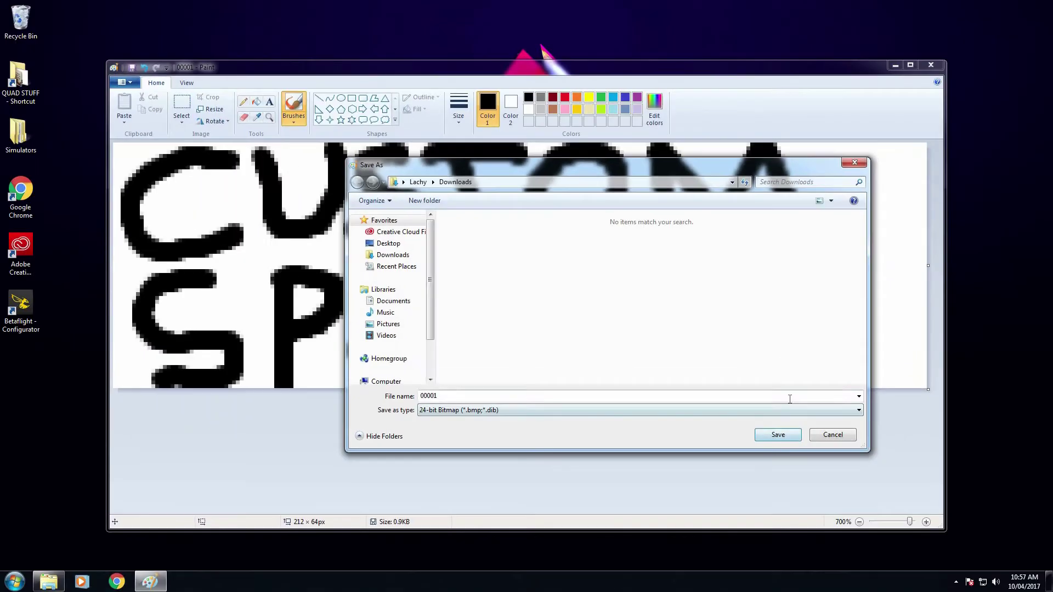
left_click(977, 351)
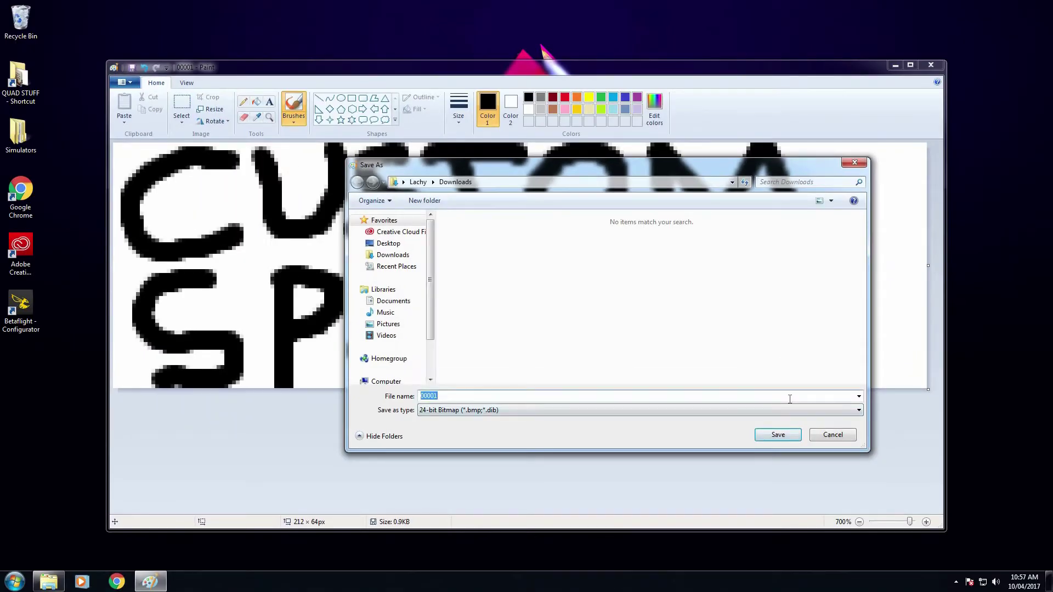
type("Custom Splash")
key("Return")
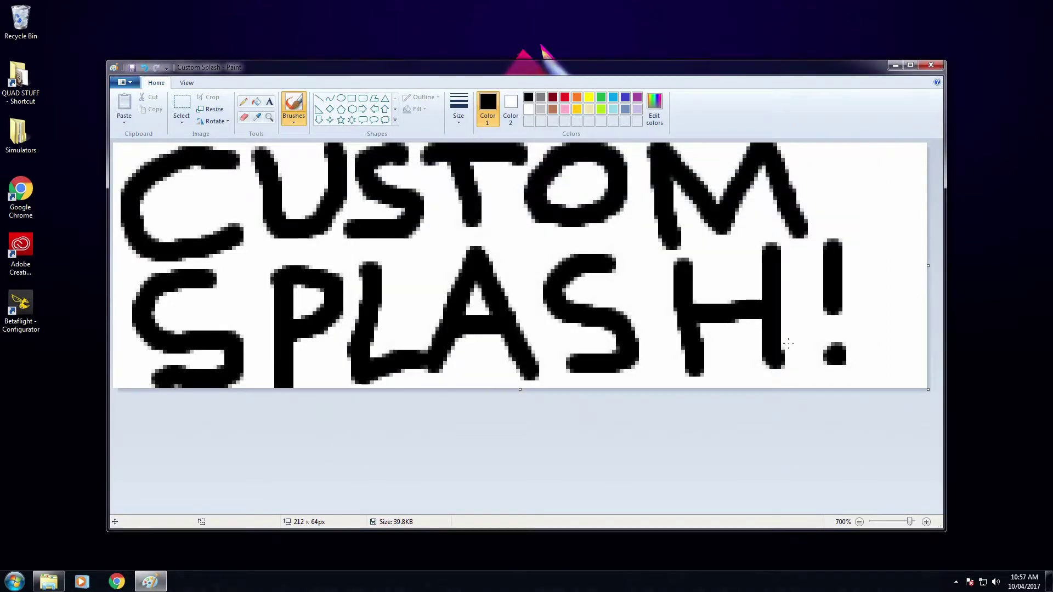
left_click(931, 65)
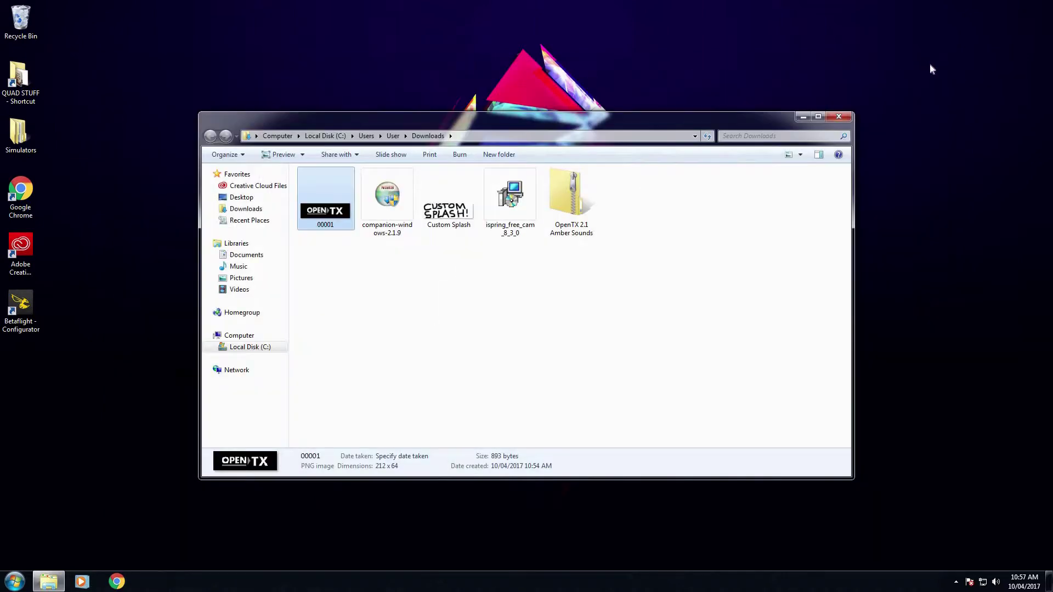
Step: Close the Downloads window and start OpenTX Companion by searching 'compa' in Start
left_click(837, 116)
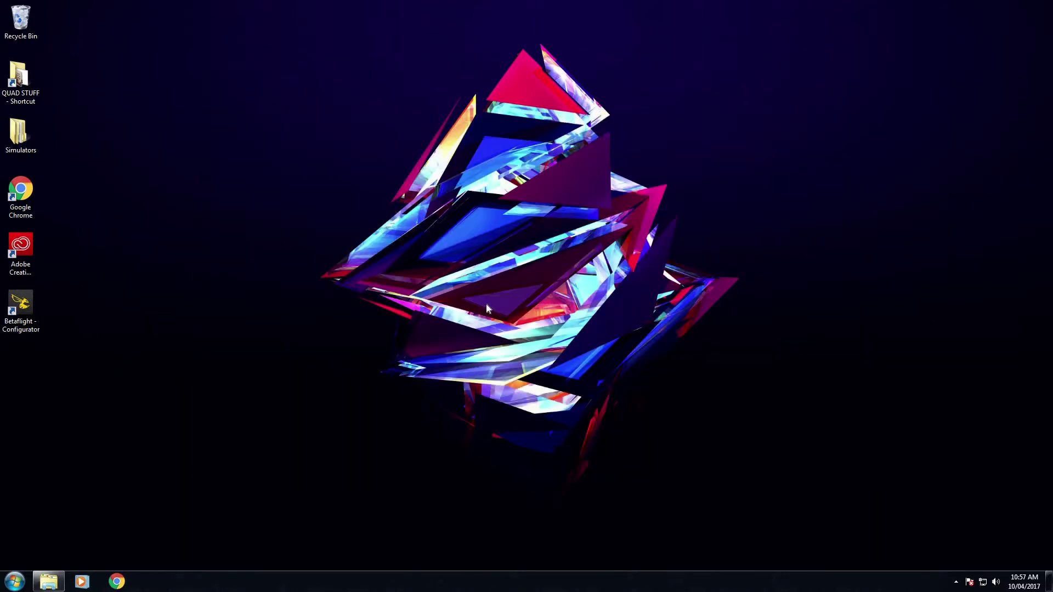
left_click(18, 582)
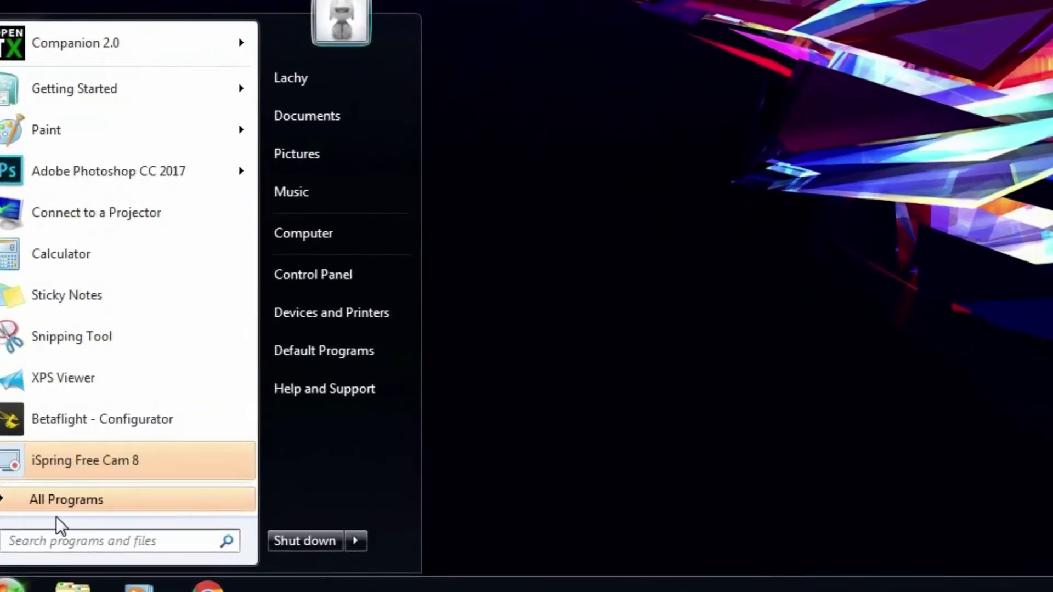
type("compa")
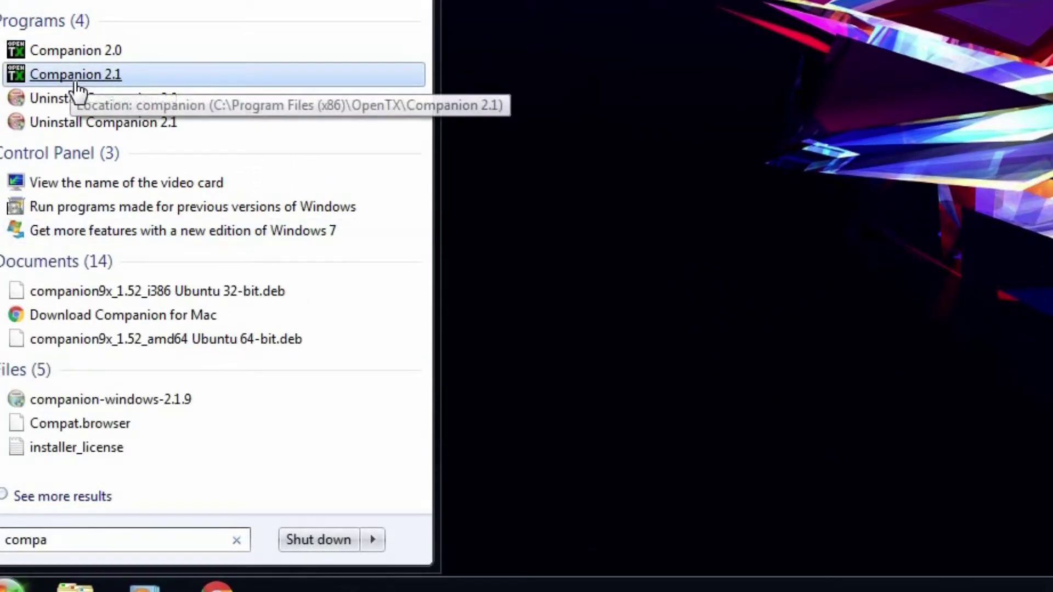
left_click(77, 77)
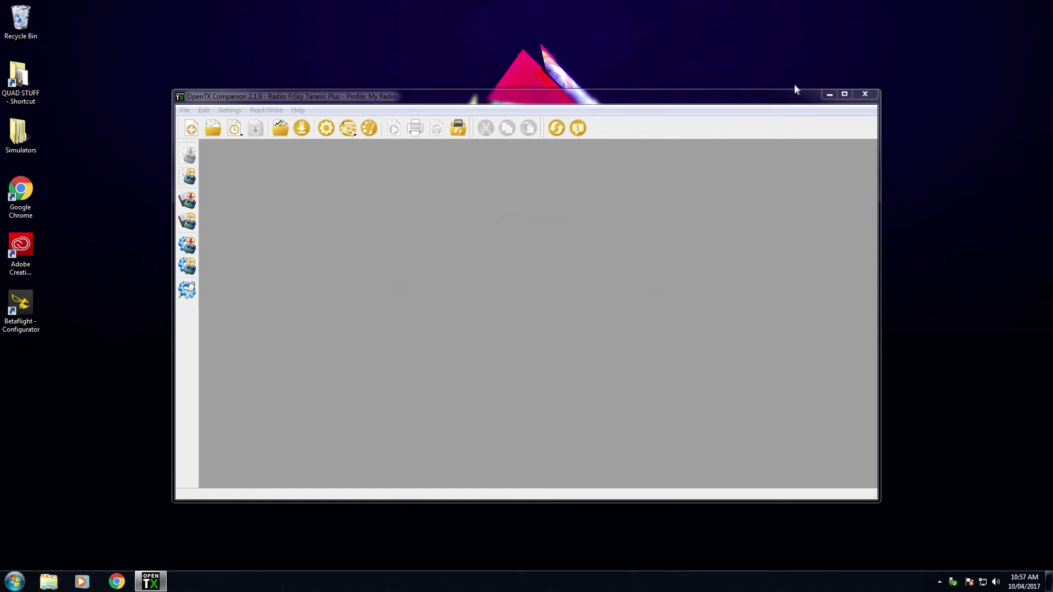
Step: Use Custom Splash as the start screen in Flash Firmware and write it to the radio
left_click(594, 199)
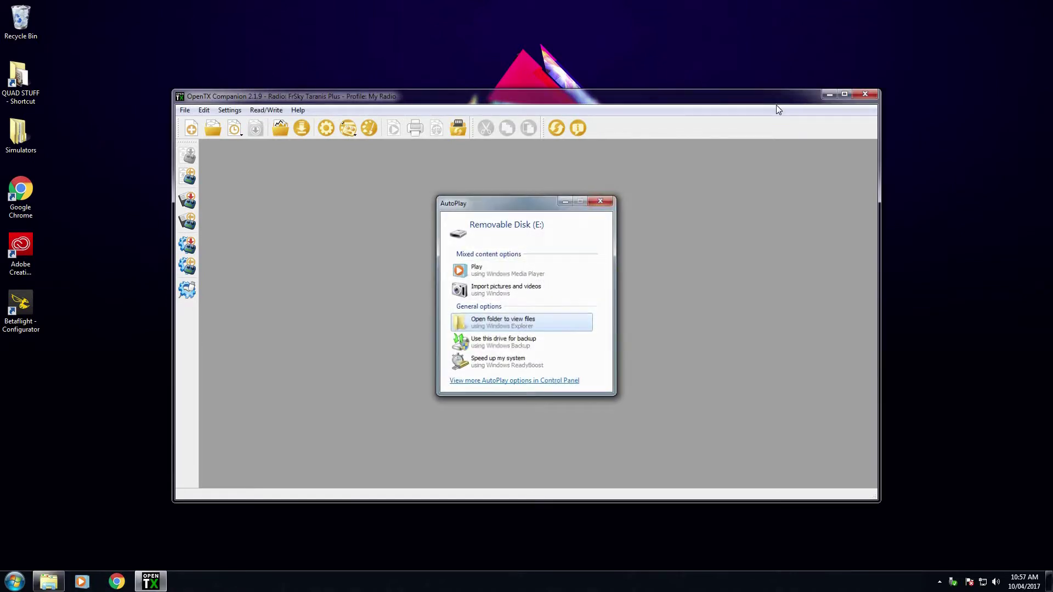
left_click(842, 95)
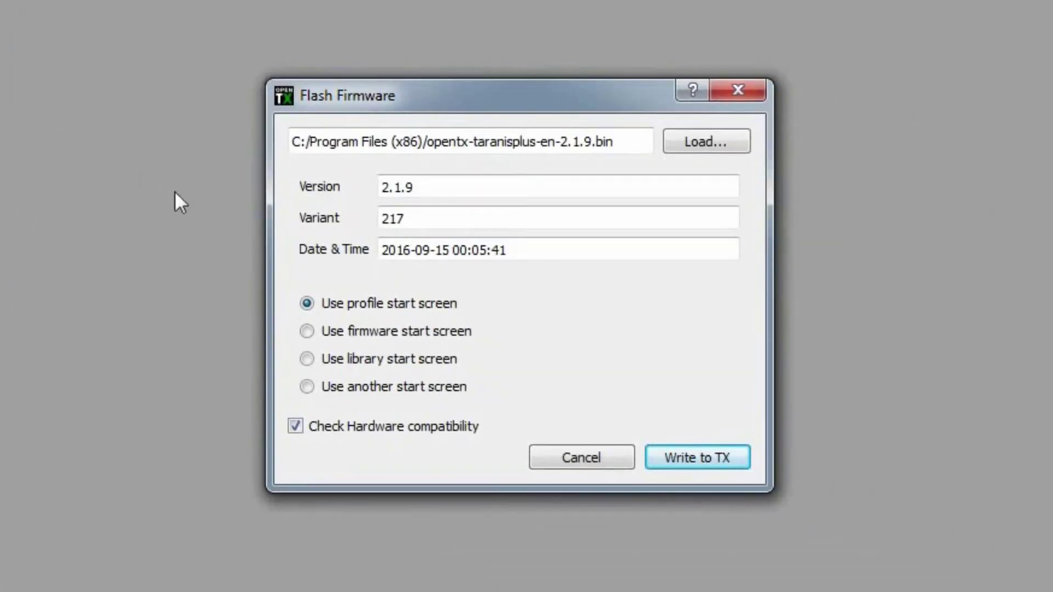
left_click(351, 390)
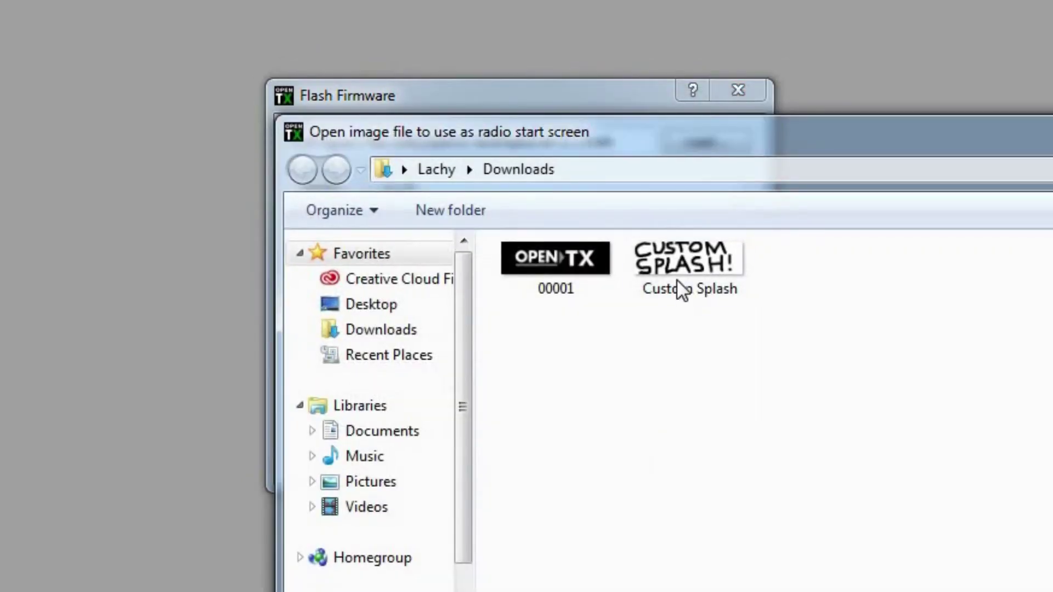
double_click(677, 265)
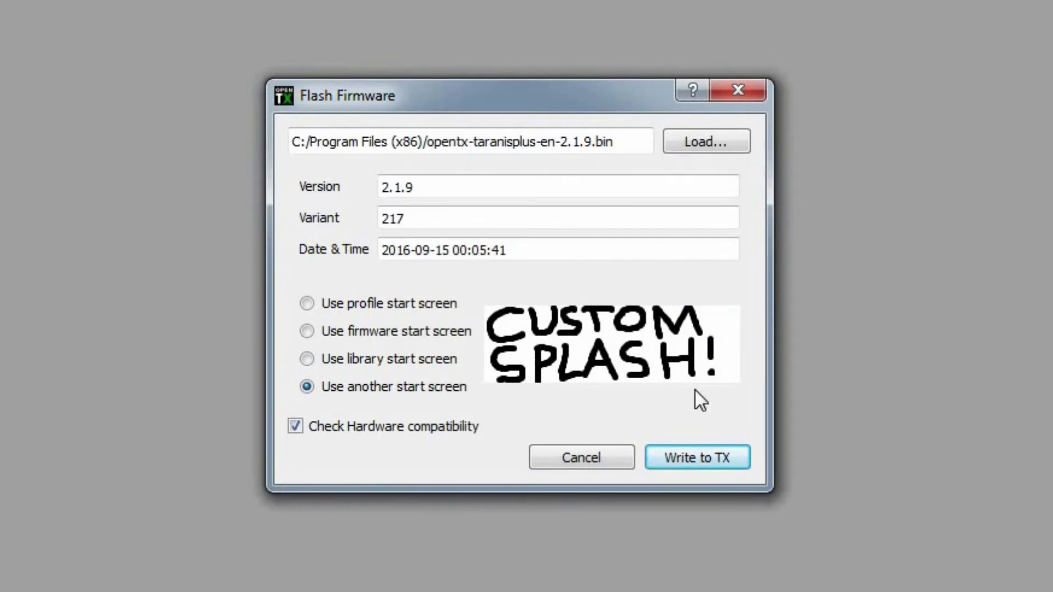
left_click(669, 452)
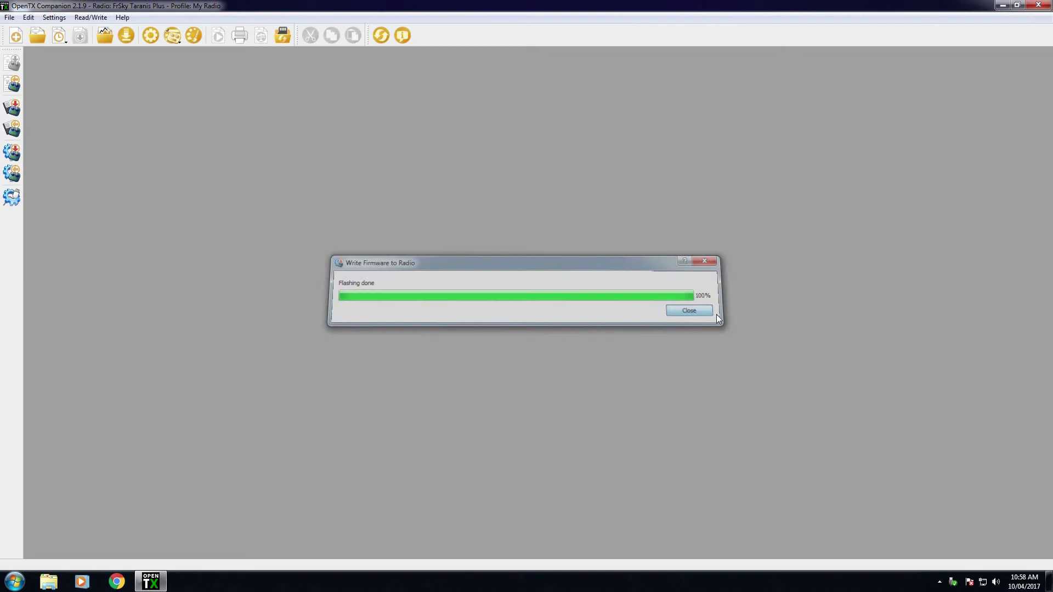
Step: Close the Write Firmware to Radio window once flashing is done
left_click(716, 315)
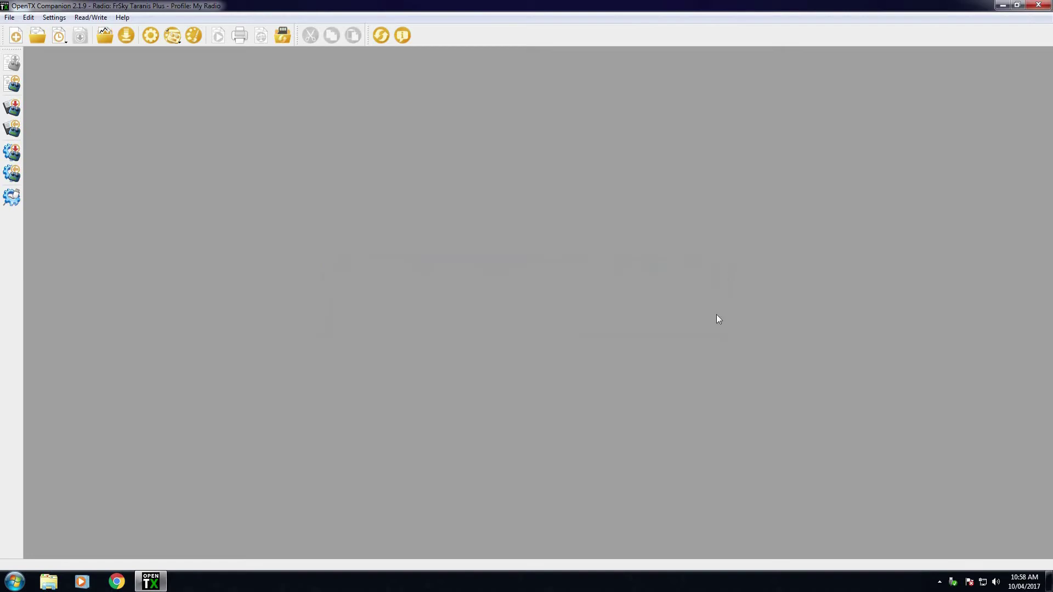